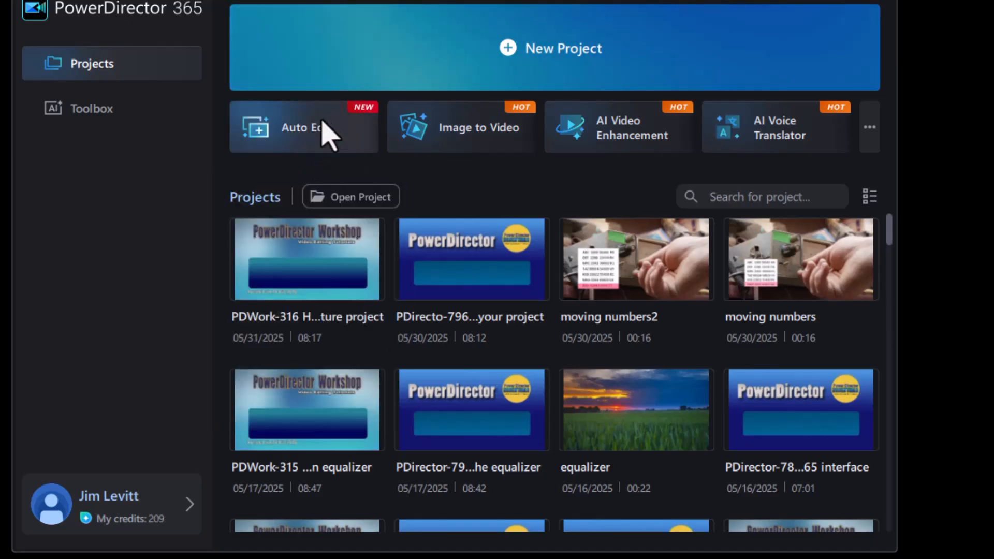
Check the Auto Edit tool's description, look through the Toolbox and return to the Projects page.
{"action": "mouse_move", "coordinate": [343, 133]}
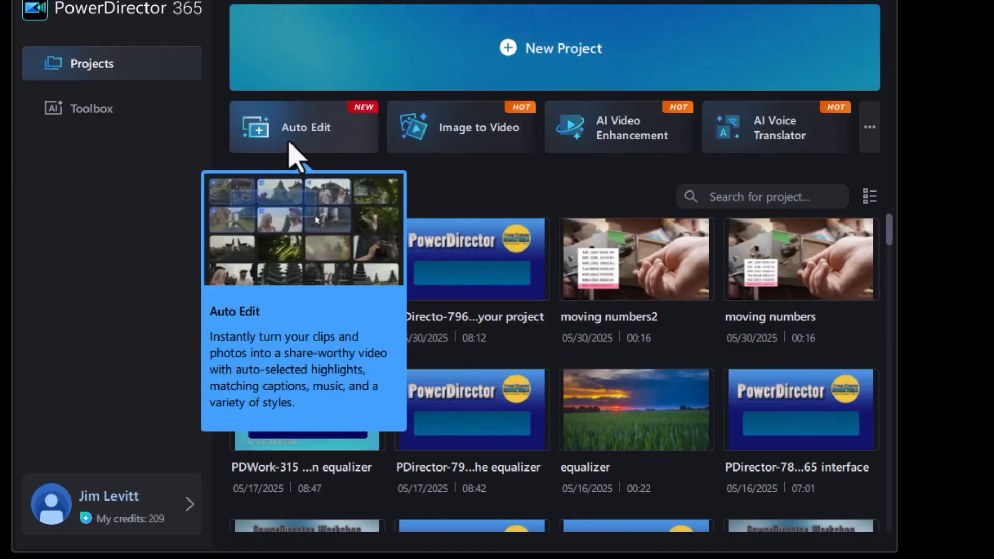
{"action": "left_click", "coordinate": [105, 113]}
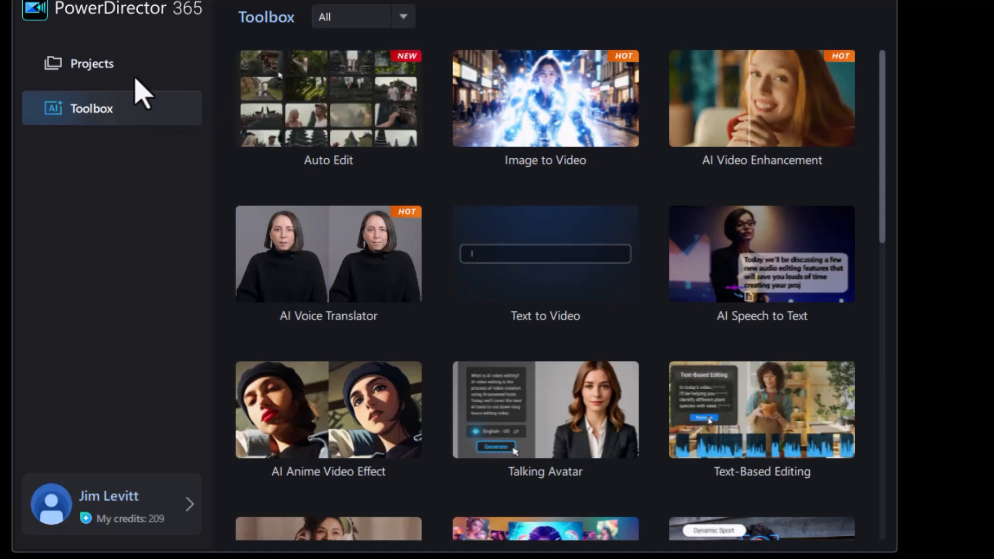
{"action": "left_click", "coordinate": [109, 72]}
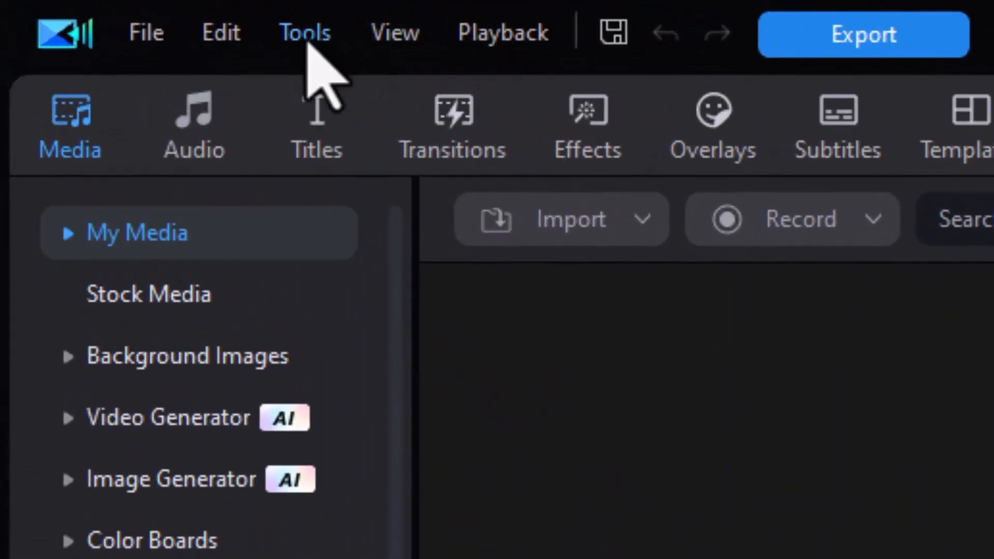
Open the Auto Edit tool from the editor and dismiss its introduction message.
{"action": "left_click", "coordinate": [304, 37]}
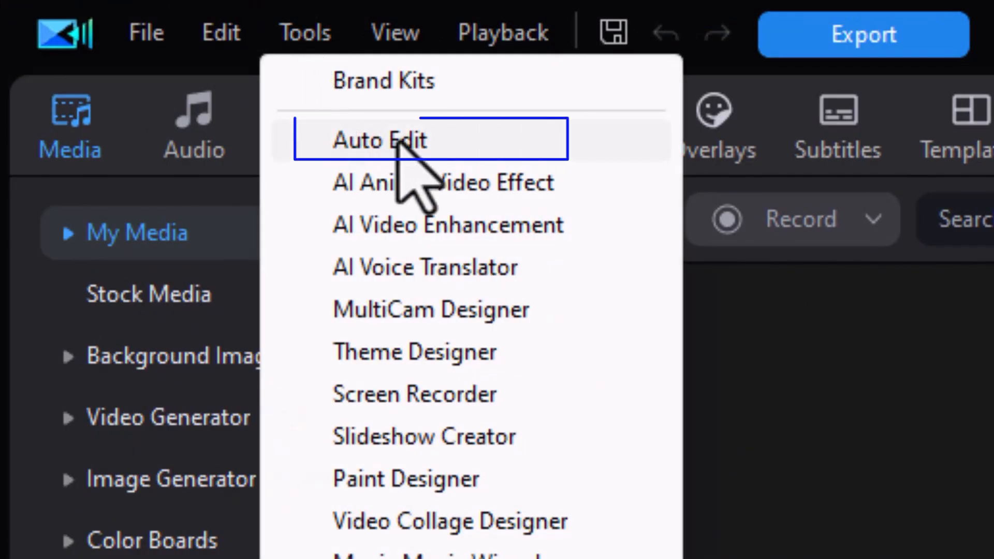
{"action": "left_click", "coordinate": [406, 142]}
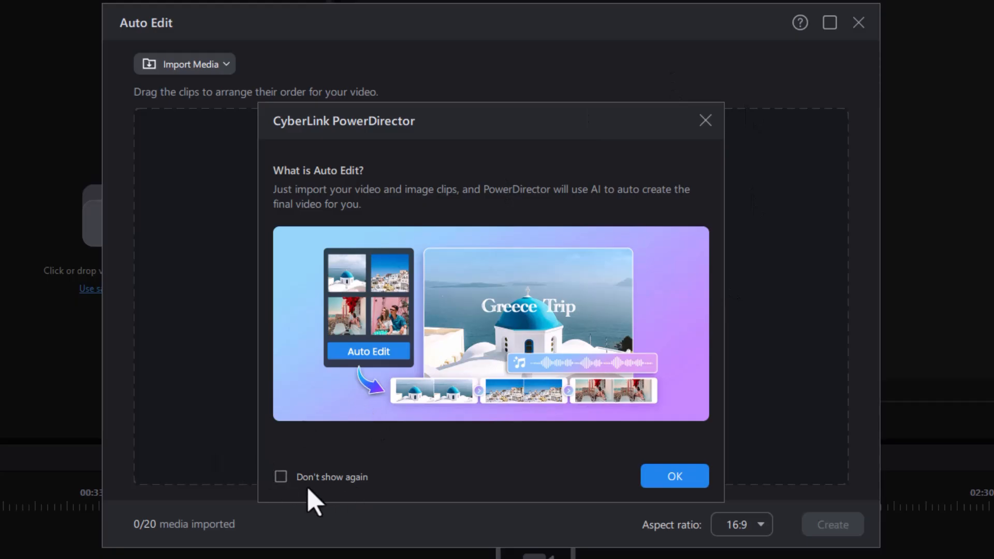
{"action": "left_click", "coordinate": [674, 476]}
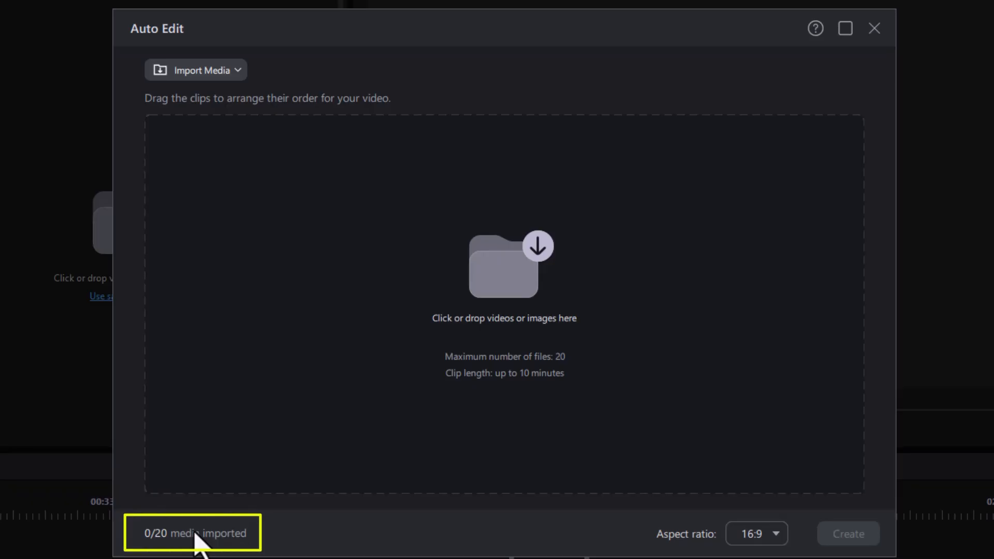
Import the whole "testing" media folder from Temp Erase into Auto Edit.
{"action": "left_click", "coordinate": [846, 29]}
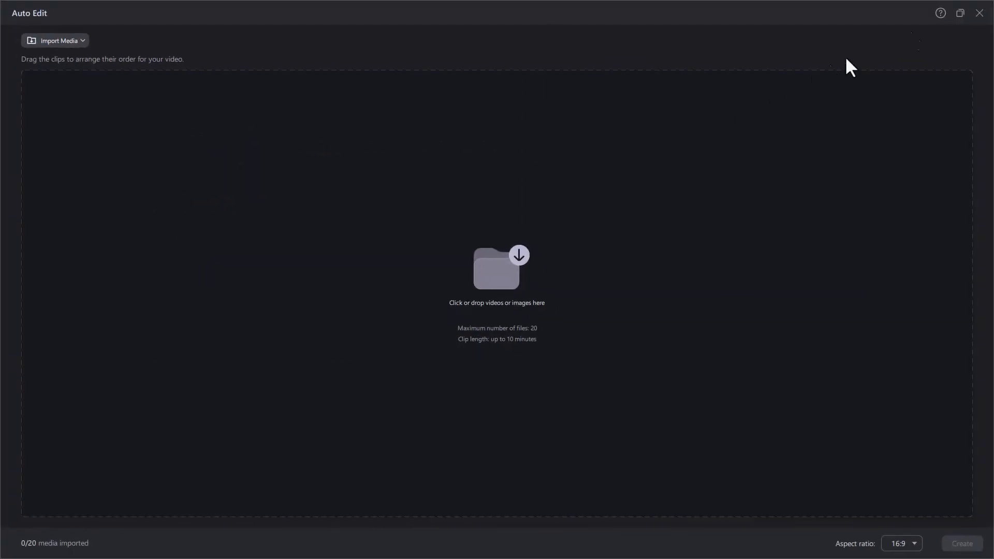
{"action": "left_click", "coordinate": [960, 14]}
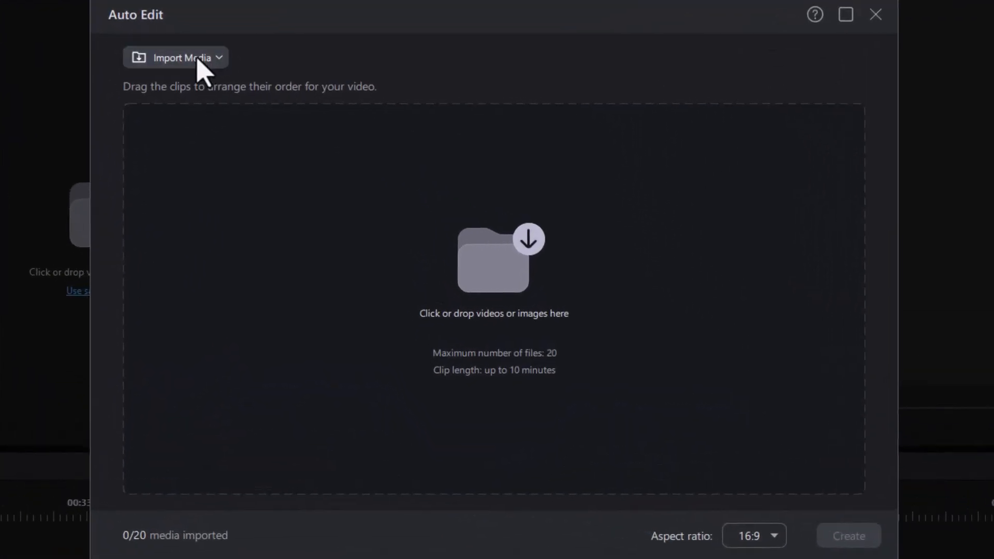
{"action": "left_click", "coordinate": [199, 58]}
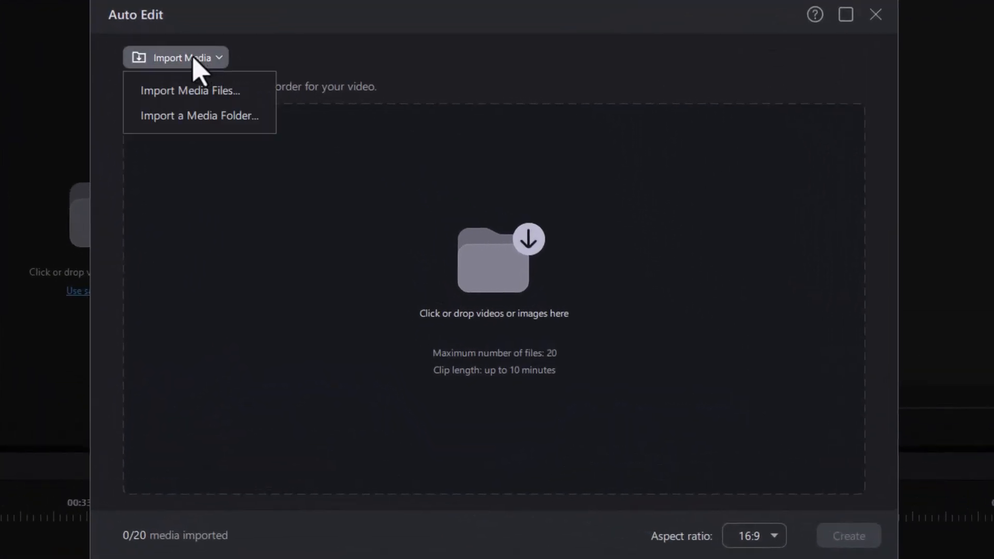
{"action": "left_click", "coordinate": [196, 120]}
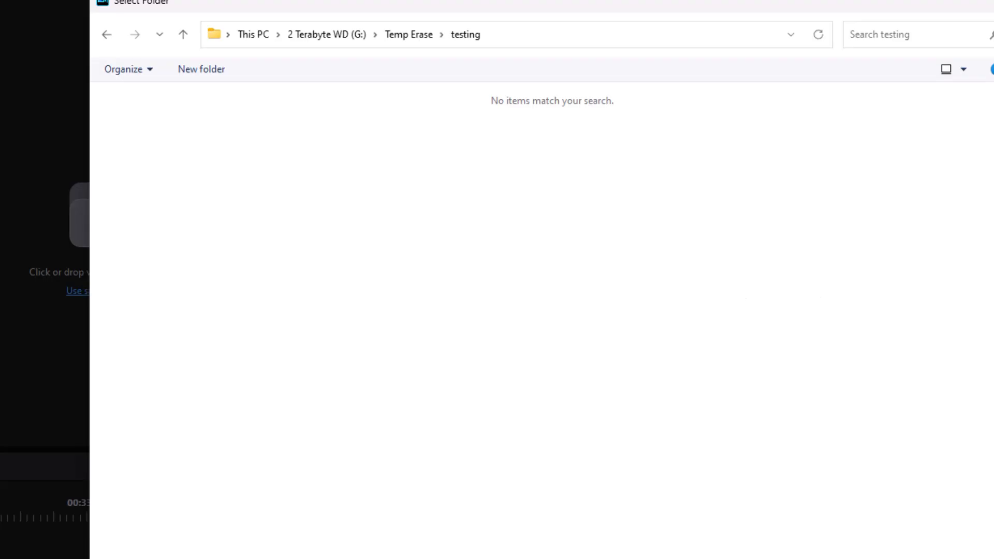
{"action": "key", "text": "Return"}
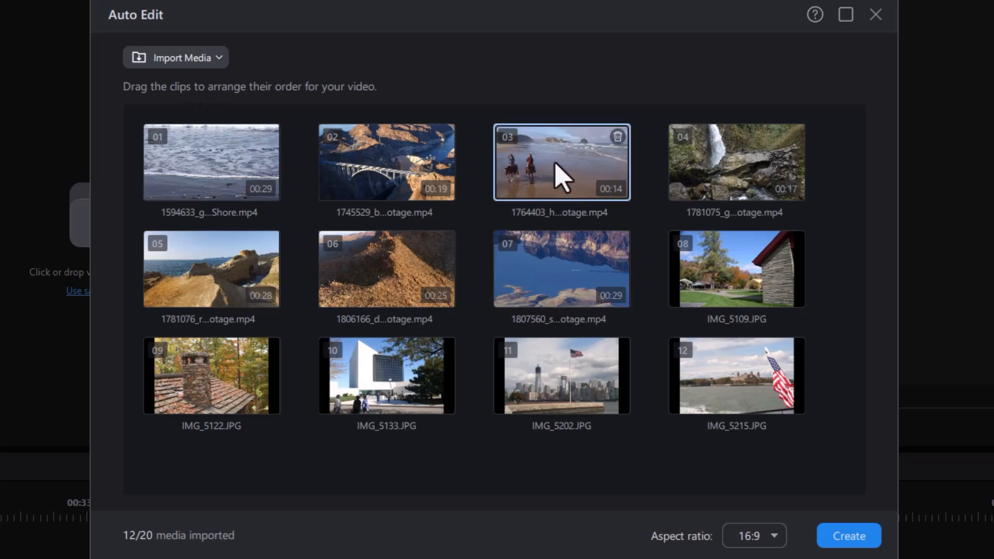
Reorder the clips: horse-riding clip 1764403 to position 12, IMG_5109.JPG to position 5 and IMG_5202.JPG to position 9.
{"action": "left_click_drag", "start_coordinate": [555, 166], "coordinate": [757, 415]}
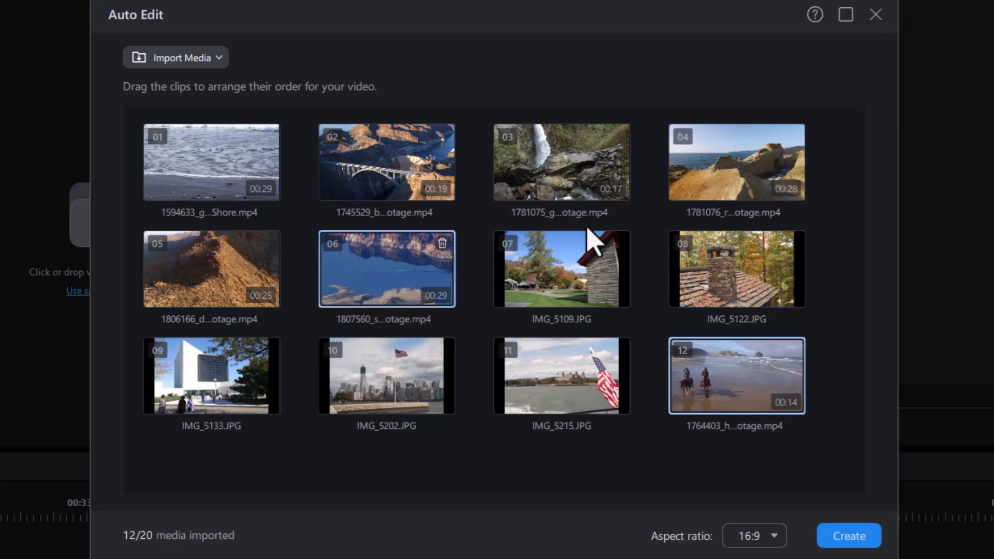
{"action": "left_click_drag", "start_coordinate": [600, 280], "coordinate": [295, 287]}
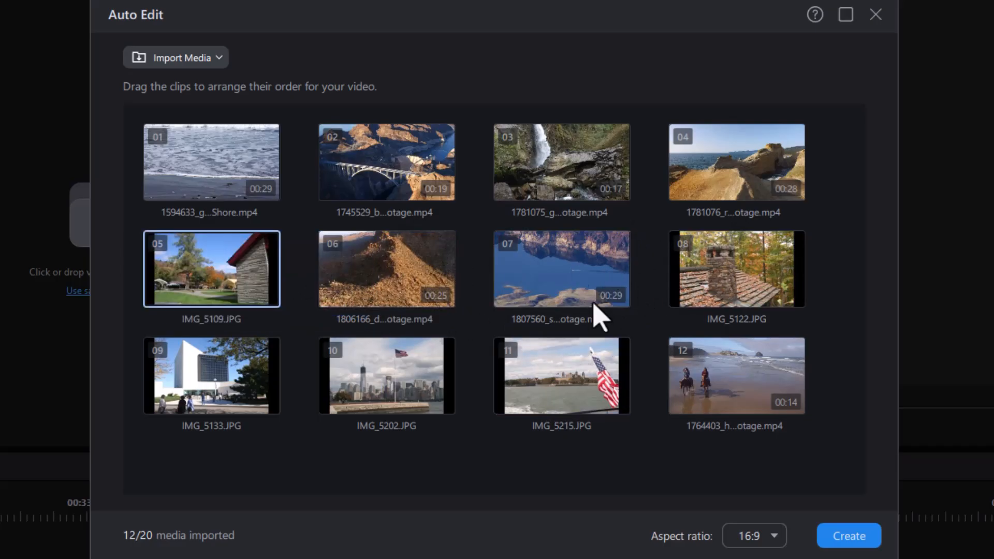
{"action": "left_click_drag", "start_coordinate": [396, 378], "coordinate": [187, 394]}
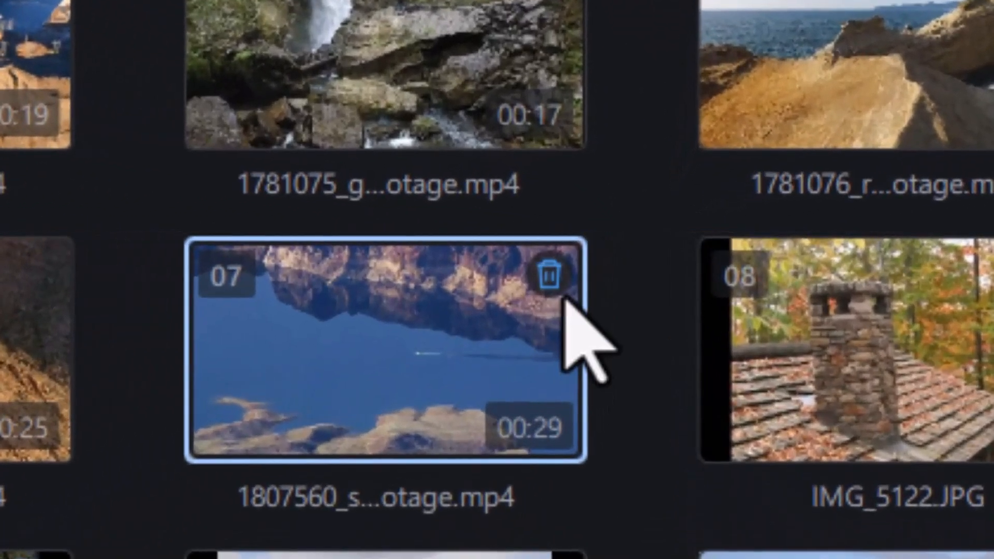
{"action": "left_click", "coordinate": [617, 244]}
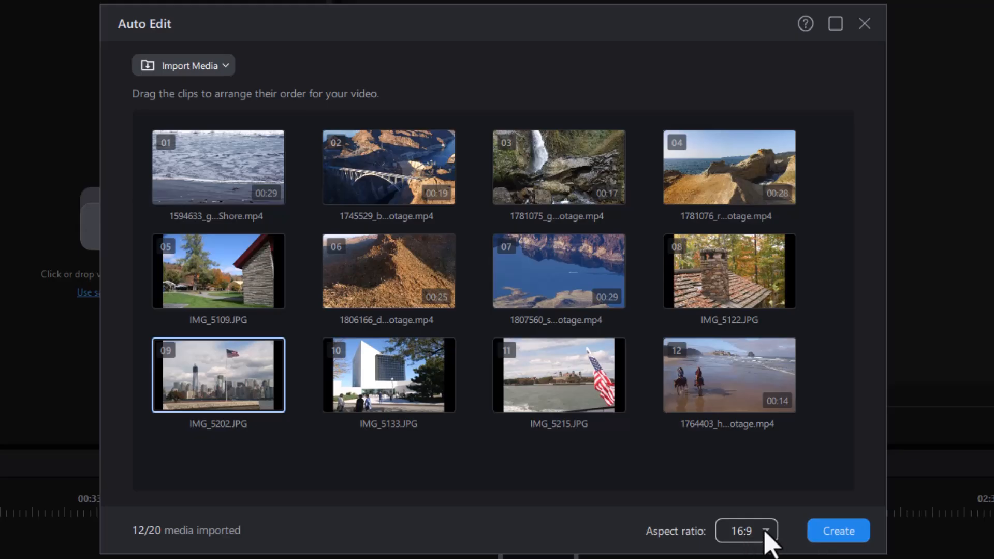
Create the automatic video in 16:9 and browse the available style templates.
{"action": "left_click", "coordinate": [852, 536]}
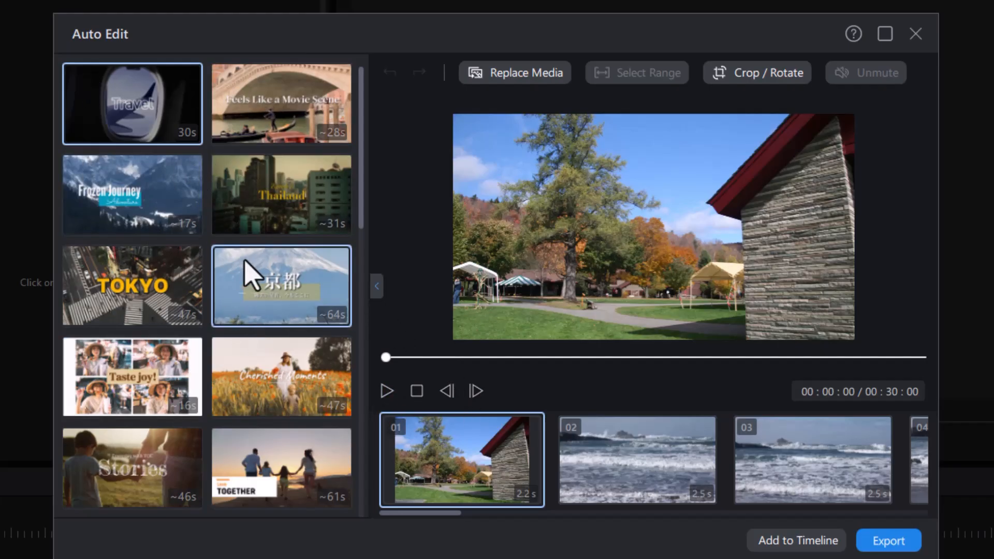
{"action": "left_click_drag", "start_coordinate": [361, 219], "coordinate": [346, 437]}
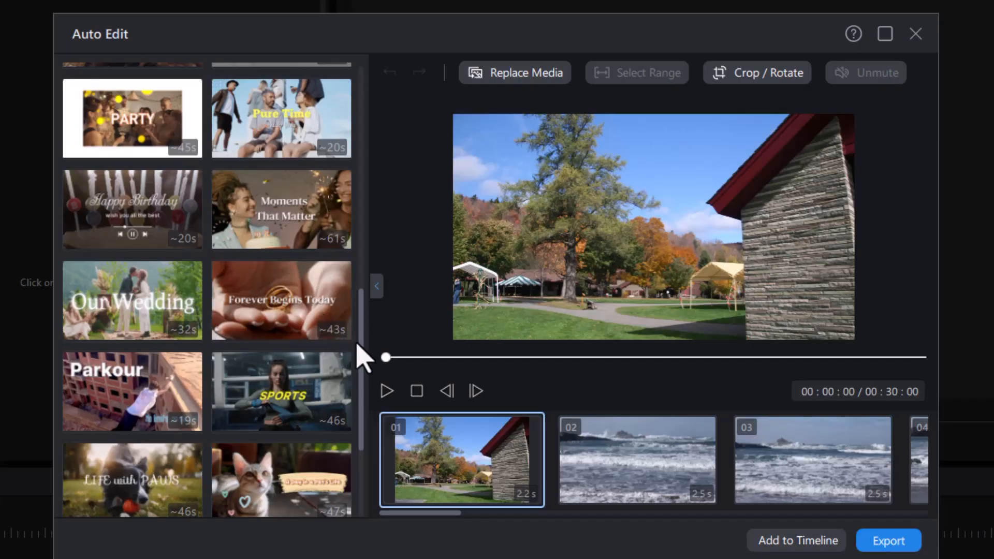
{"action": "left_click_drag", "start_coordinate": [365, 346], "coordinate": [343, 248]}
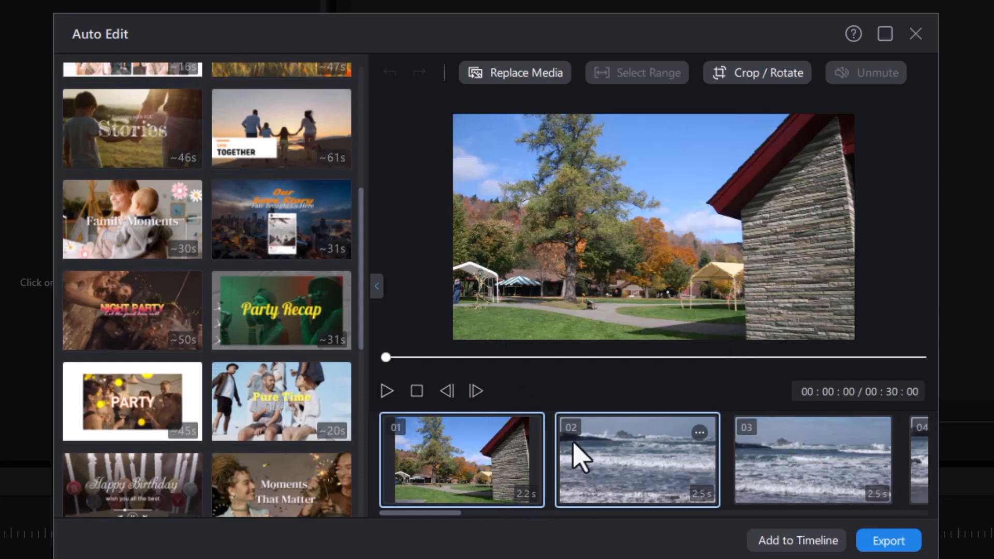
Replace the media in clip 02 of the generated video.
{"action": "right_click", "coordinate": [615, 461]}
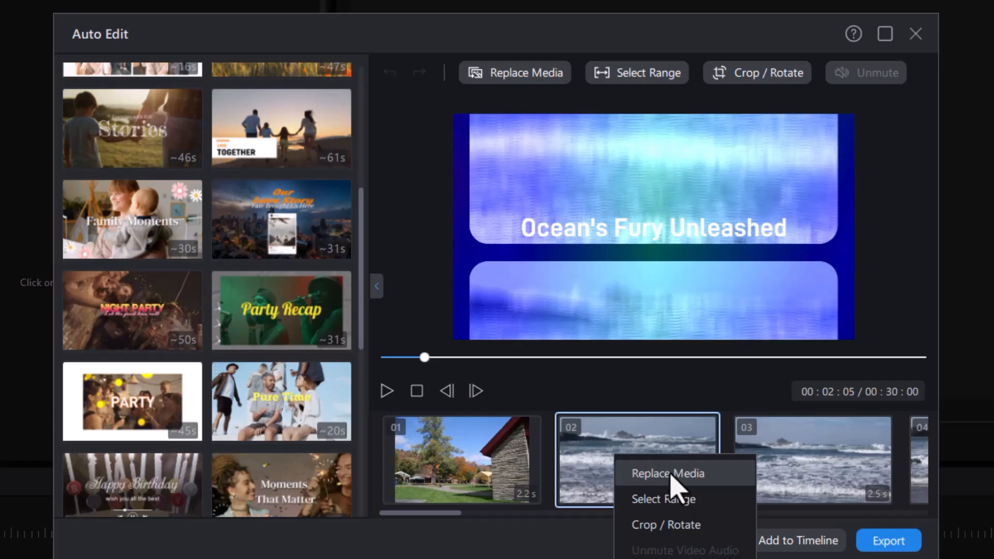
{"action": "left_click", "coordinate": [671, 475]}
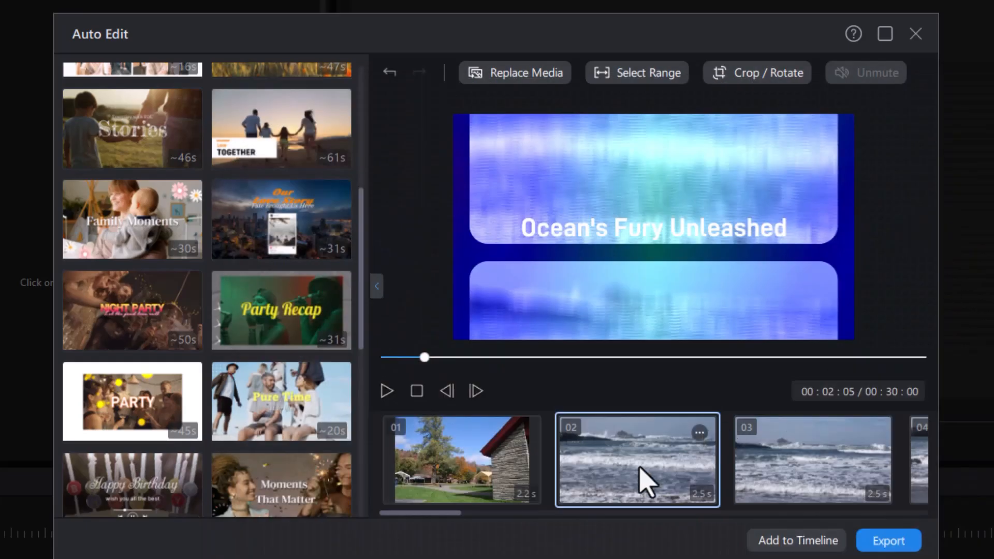
Try a different range for clip 02 starting at 00:21:03 and discard the change.
{"action": "right_click", "coordinate": [639, 464]}
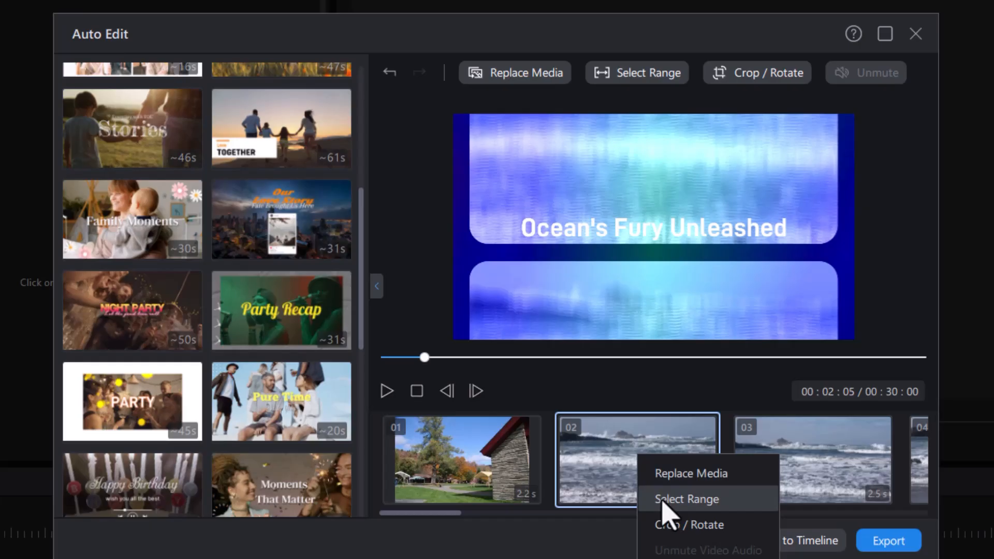
{"action": "left_click", "coordinate": [662, 502]}
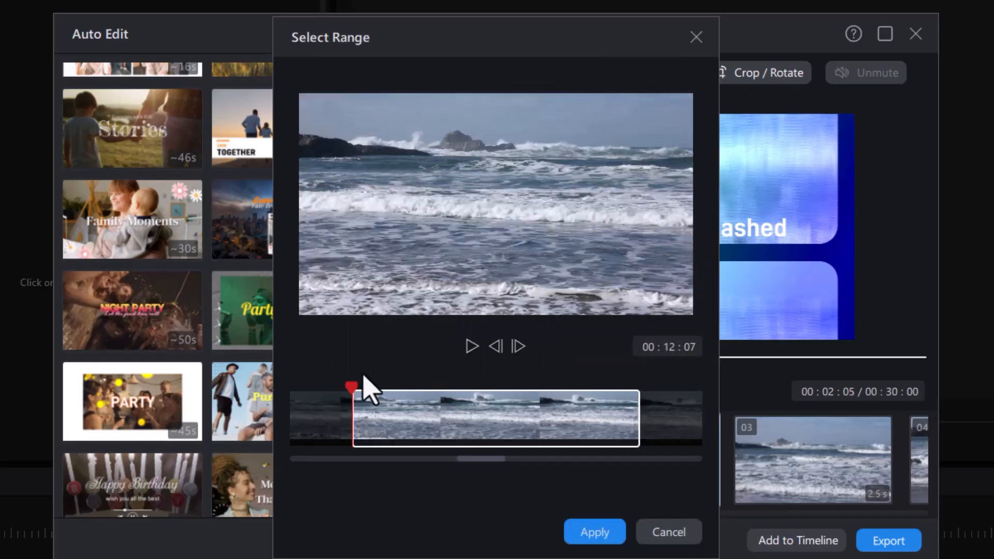
{"action": "left_click_drag", "start_coordinate": [352, 388], "coordinate": [399, 389]}
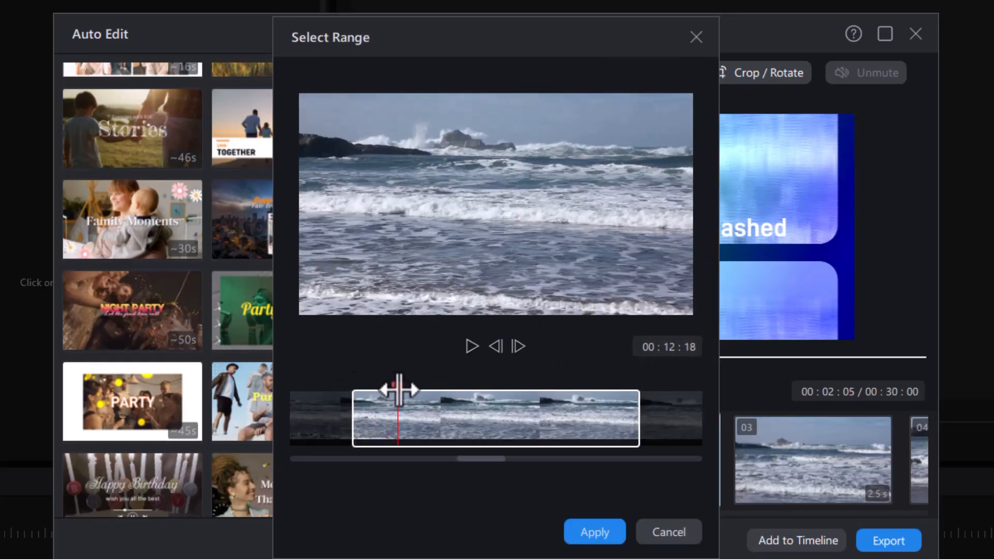
{"action": "left_click_drag", "start_coordinate": [472, 462], "coordinate": [589, 460]}
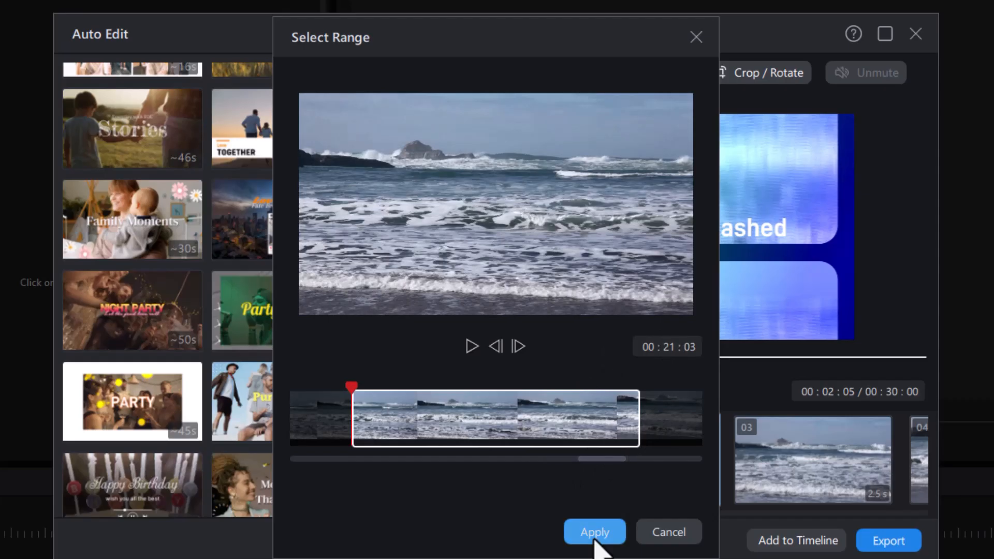
{"action": "left_click", "coordinate": [690, 538]}
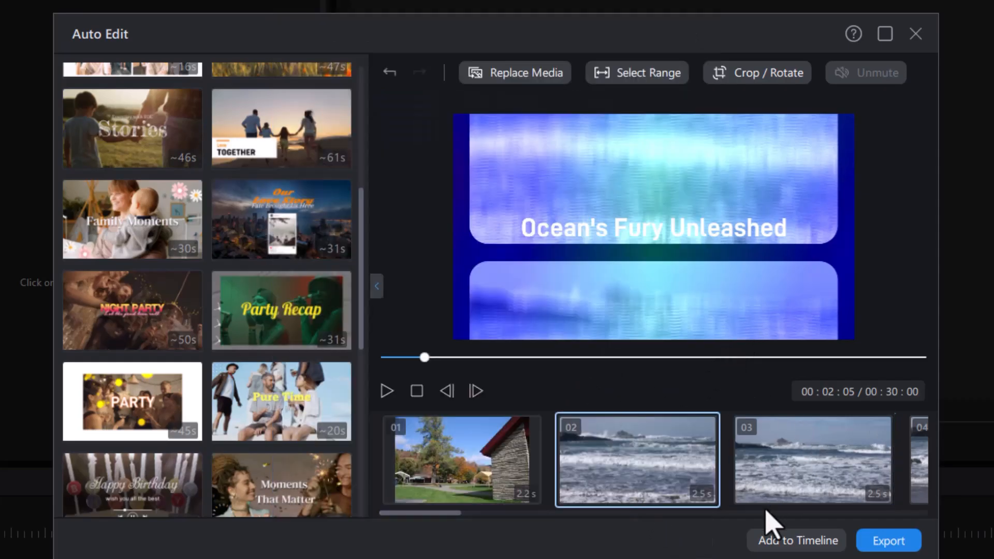
Change the word "Fury" to "fun" in clip 02's title "Ocean's Fury Unleashed".
{"action": "left_click", "coordinate": [580, 236]}
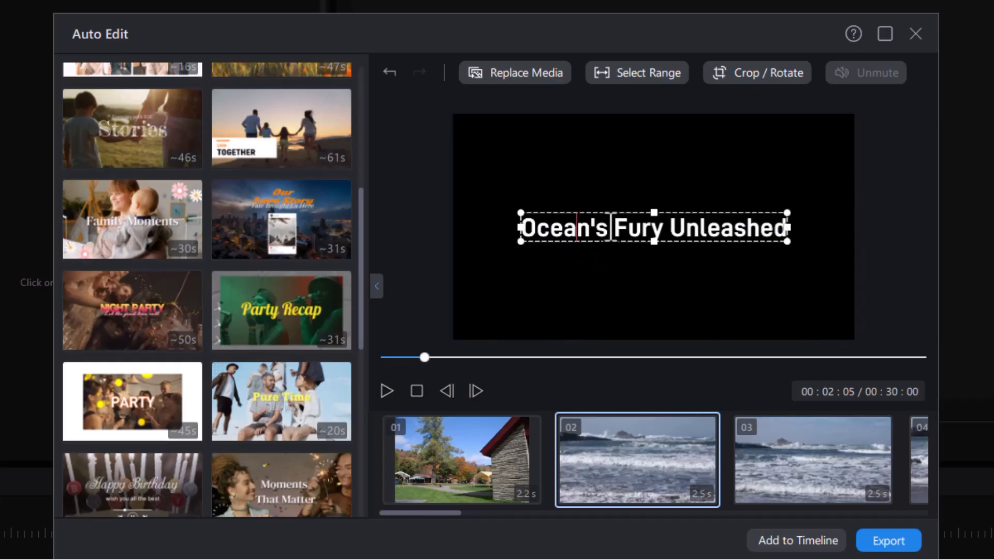
{"action": "left_click_drag", "start_coordinate": [611, 228], "coordinate": [666, 233]}
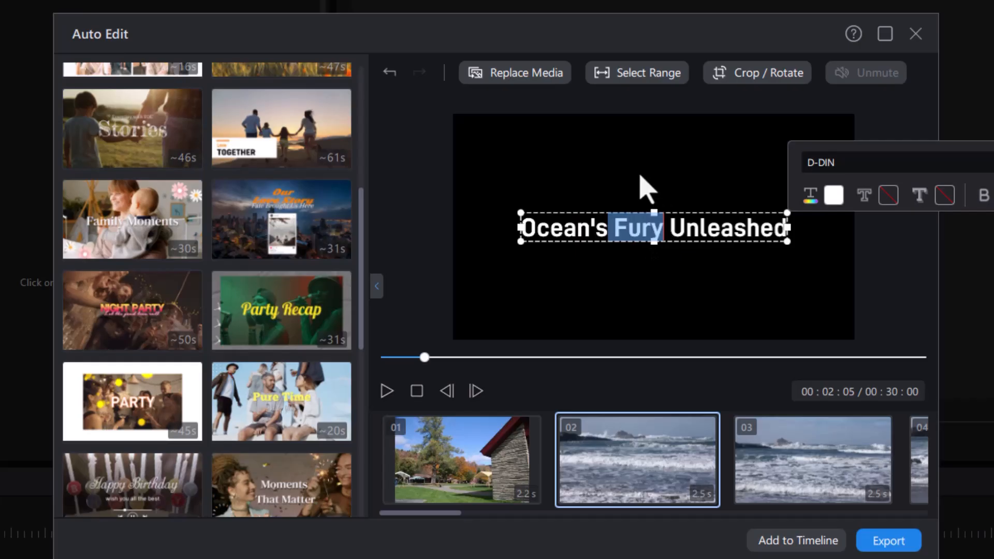
{"action": "type", "text": "fun"}
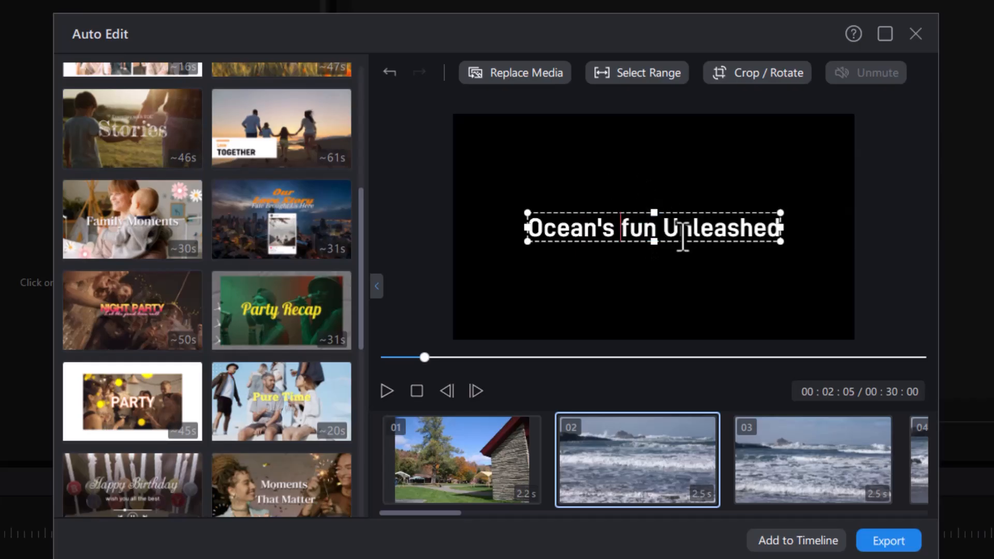
{"action": "left_click_drag", "start_coordinate": [709, 249], "coordinate": [711, 245]}
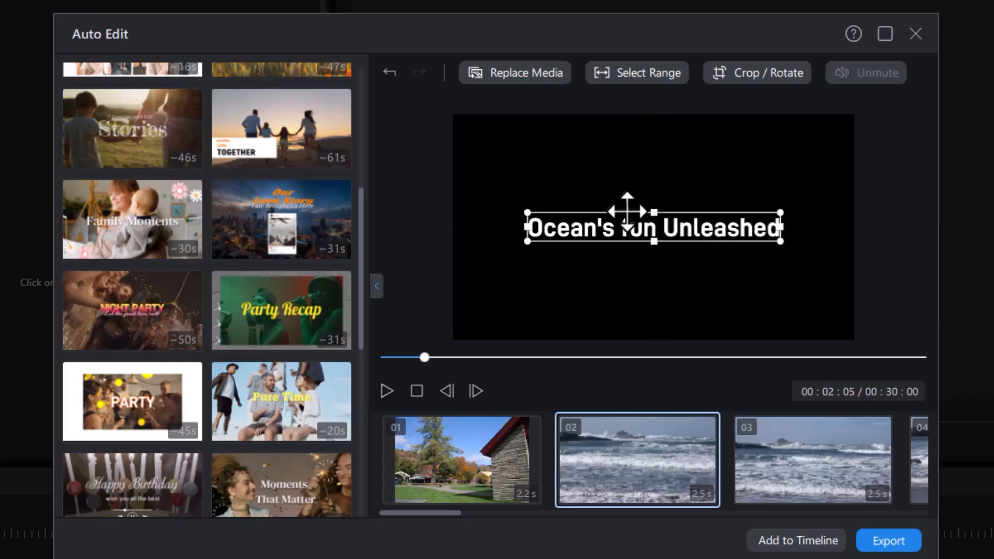
Move clip 02's title up near the top of the frame and set its font to Days One.
{"action": "left_click_drag", "start_coordinate": [627, 215], "coordinate": [610, 154]}
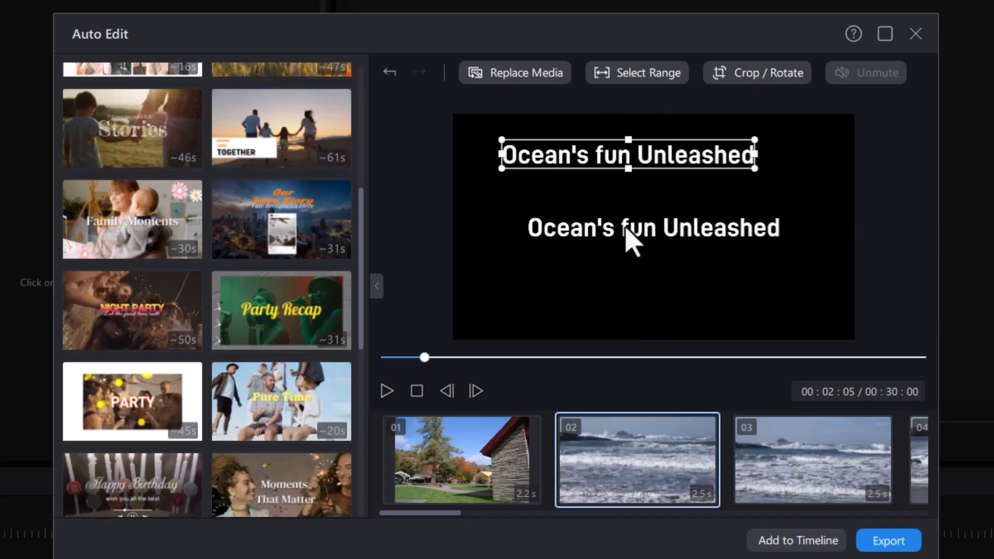
{"action": "double_click", "coordinate": [630, 154]}
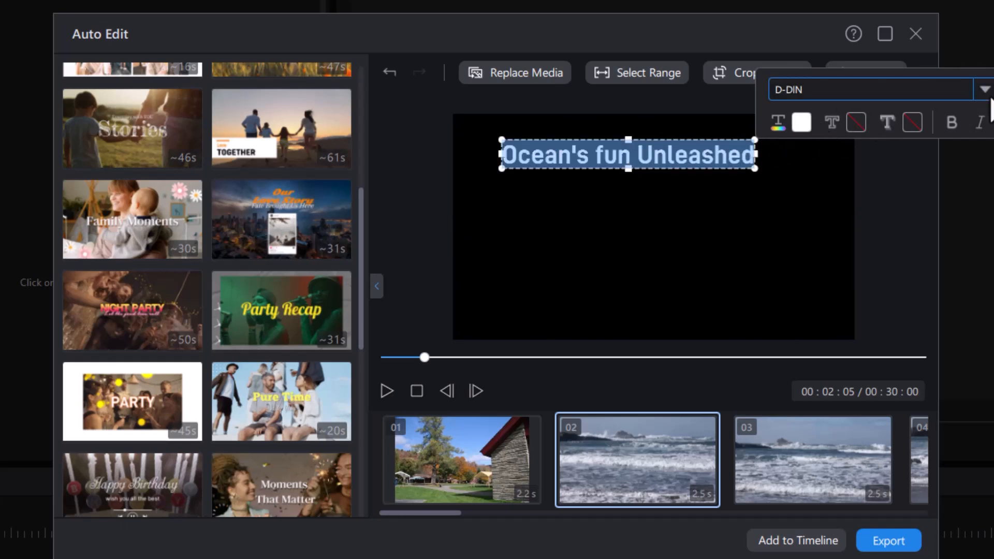
{"action": "left_click", "coordinate": [988, 92]}
{"action": "left_click", "coordinate": [842, 230]}
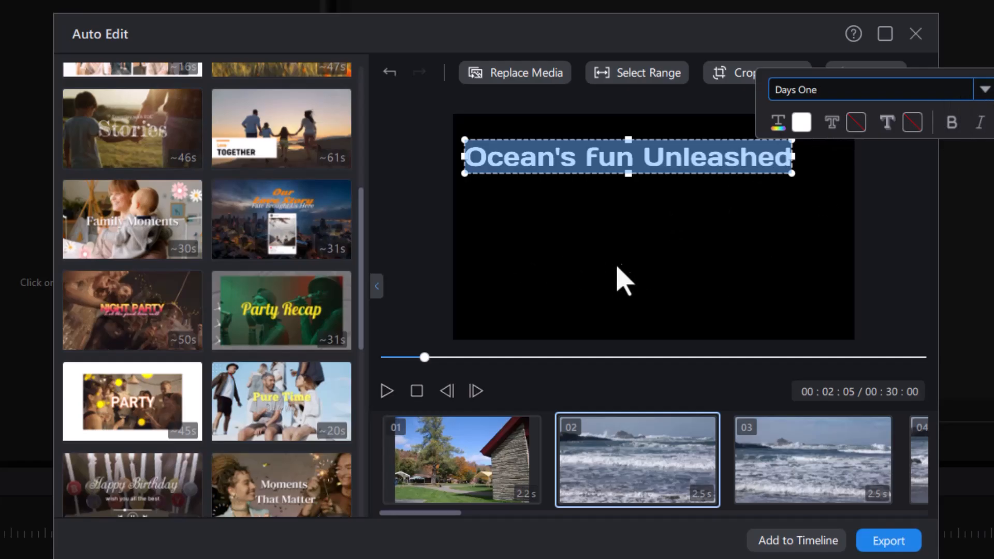
{"action": "left_click", "coordinate": [627, 264]}
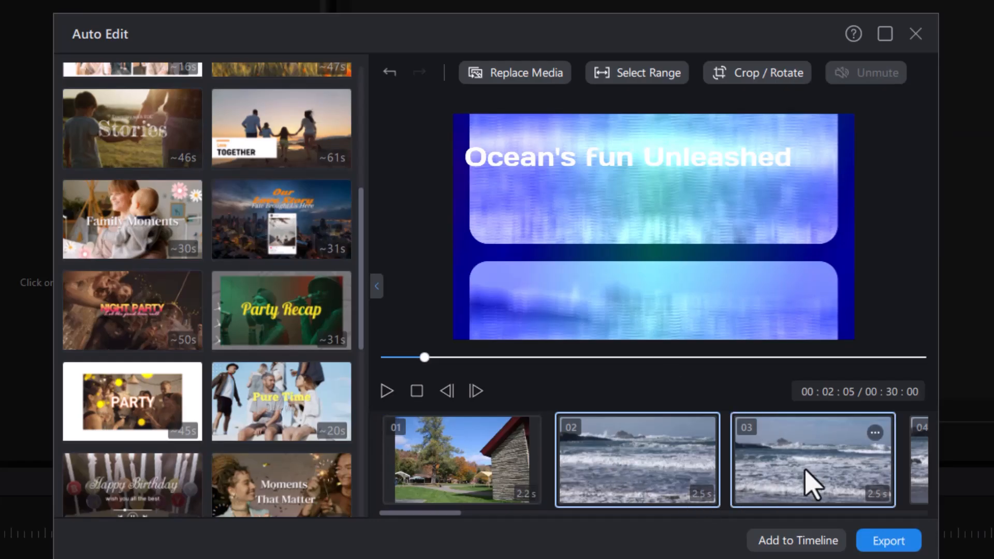
Crop clip 03 by pulling the crop frame's upper-right corner inward toward the middle of the footage, and apply the crop.
{"action": "right_click", "coordinate": [803, 484]}
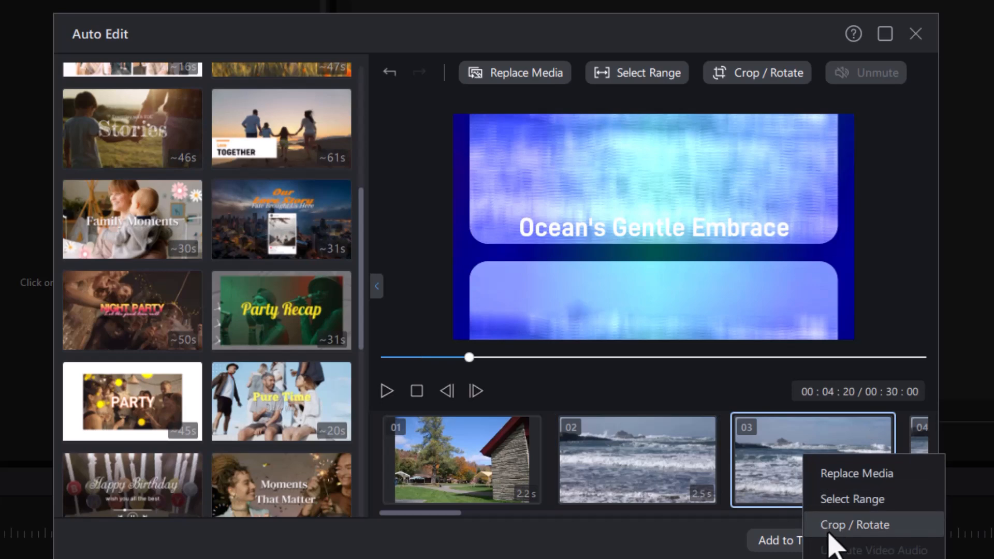
{"action": "left_click", "coordinate": [857, 523]}
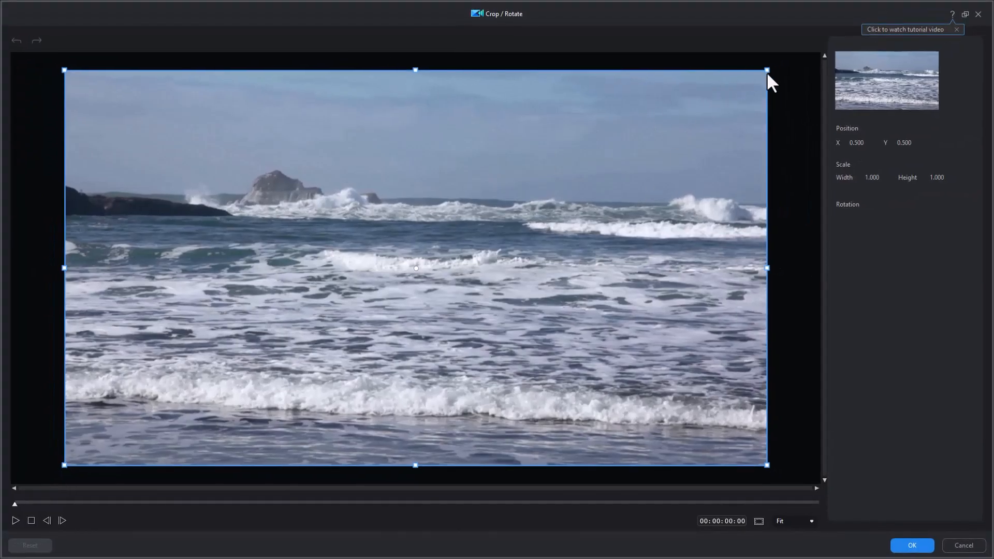
{"action": "left_click", "coordinate": [768, 68]}
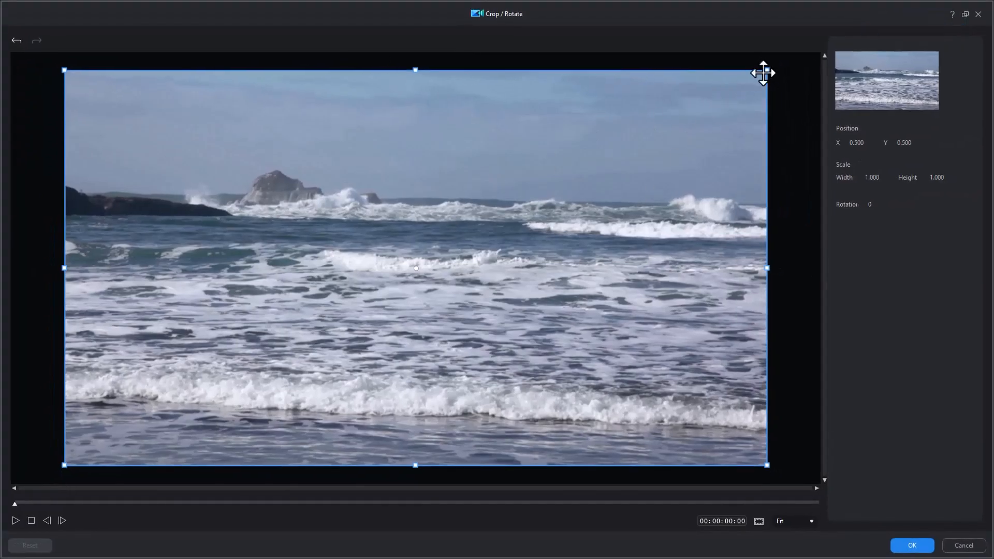
{"action": "left_click_drag", "start_coordinate": [760, 74], "coordinate": [558, 188]}
{"action": "left_click", "coordinate": [912, 545]}
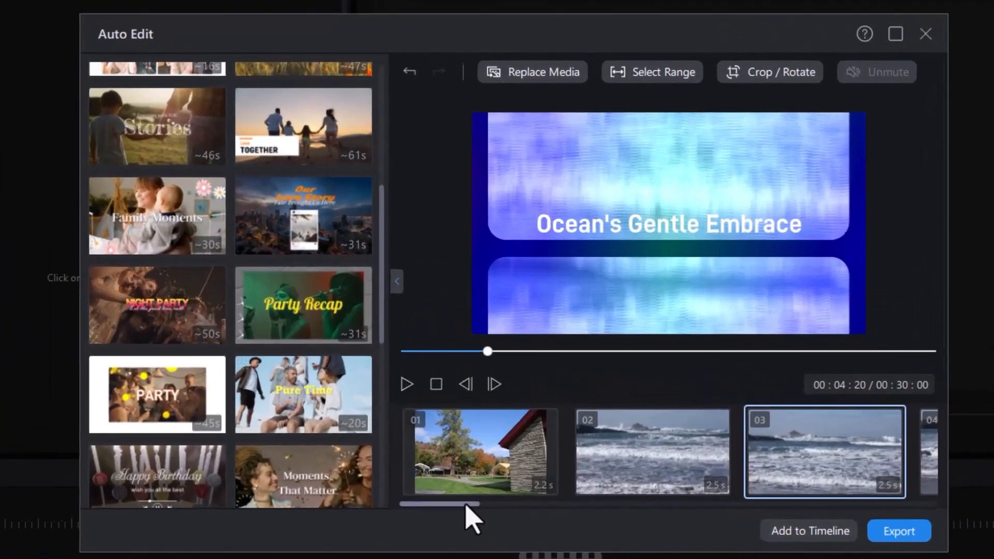
Check which editing options photo clip 10 offers, and look over the remaining clips up to clip 18.
{"action": "left_click_drag", "start_coordinate": [467, 420], "coordinate": [517, 414]}
{"action": "left_click_drag", "start_coordinate": [545, 500], "coordinate": [673, 508]}
{"action": "left_click", "coordinate": [679, 460]}
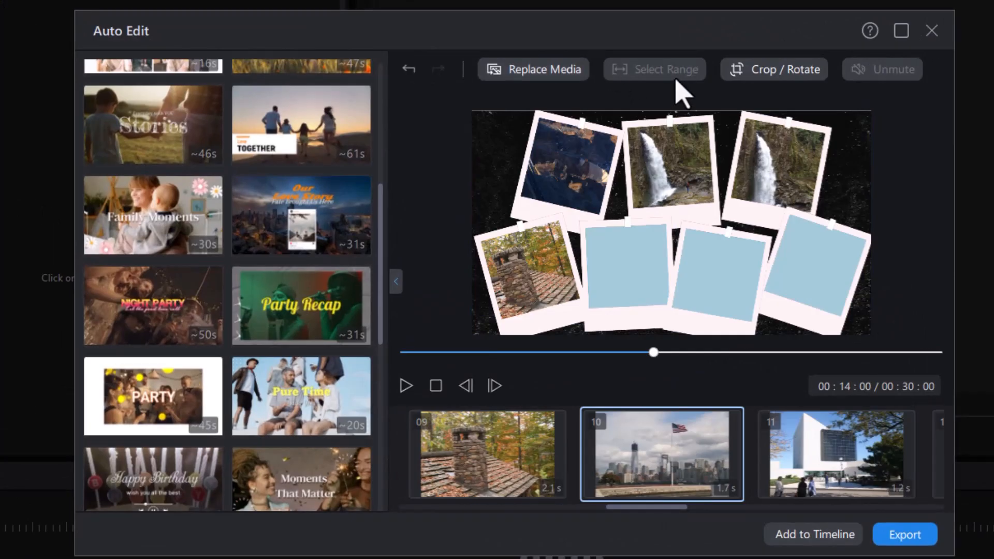
{"action": "mouse_move", "coordinate": [644, 484]}
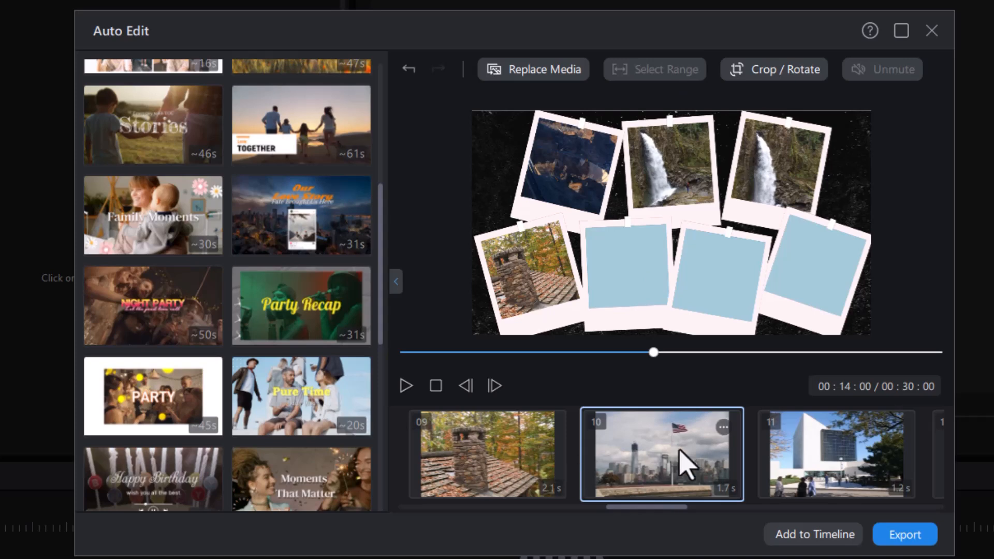
{"action": "left_click", "coordinate": [724, 428]}
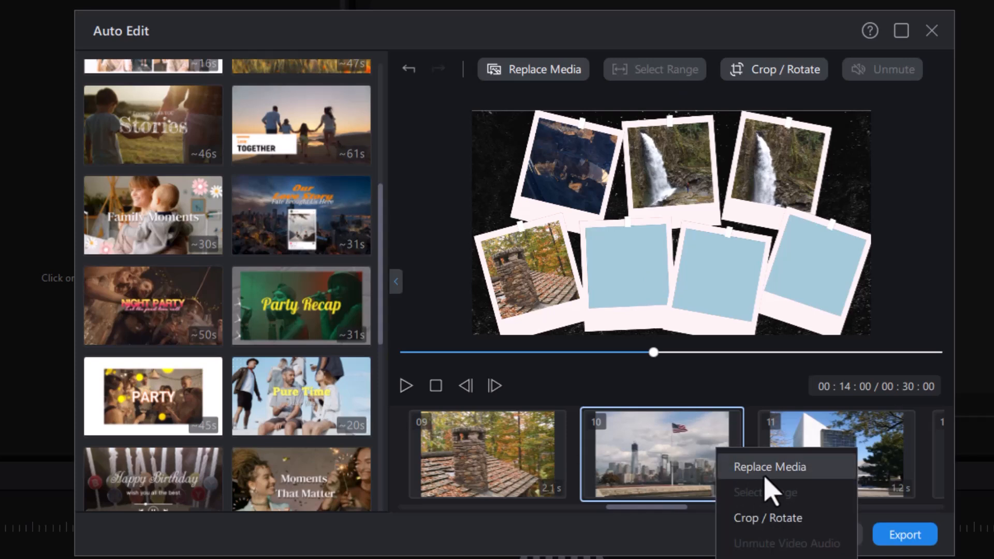
{"action": "left_click", "coordinate": [673, 460]}
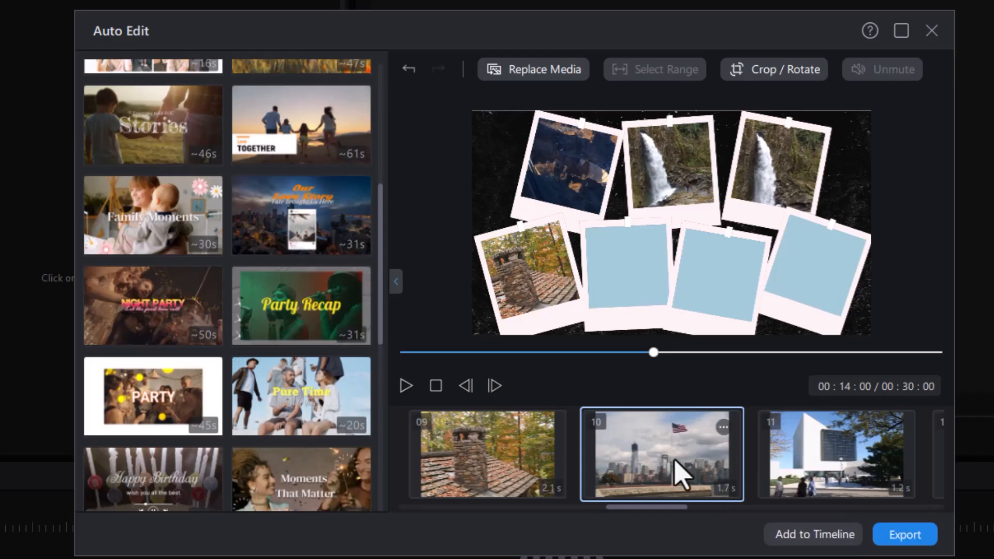
{"action": "left_click_drag", "start_coordinate": [666, 508], "coordinate": [843, 517]}
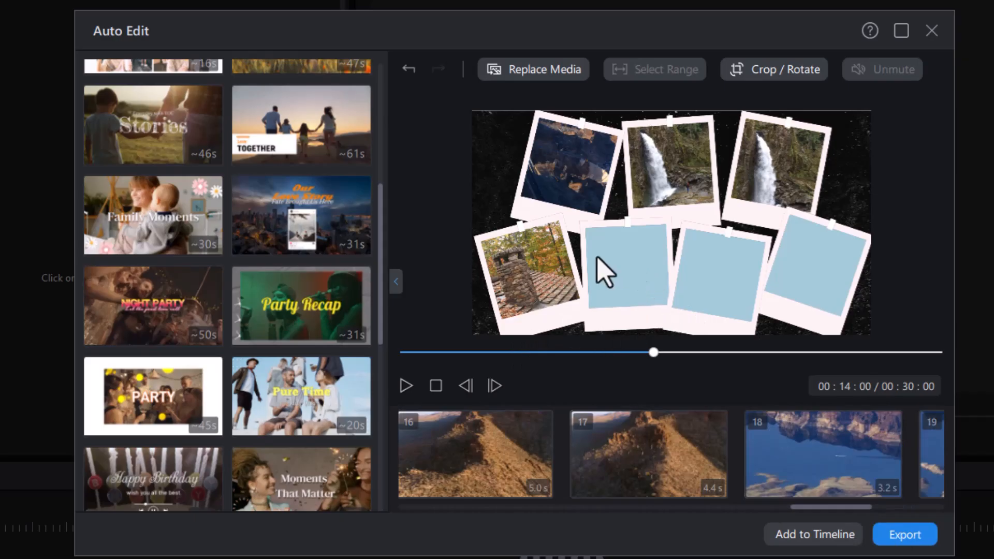
Add the customised Auto Edit video to the project timeline.
{"action": "left_click", "coordinate": [239, 332]}
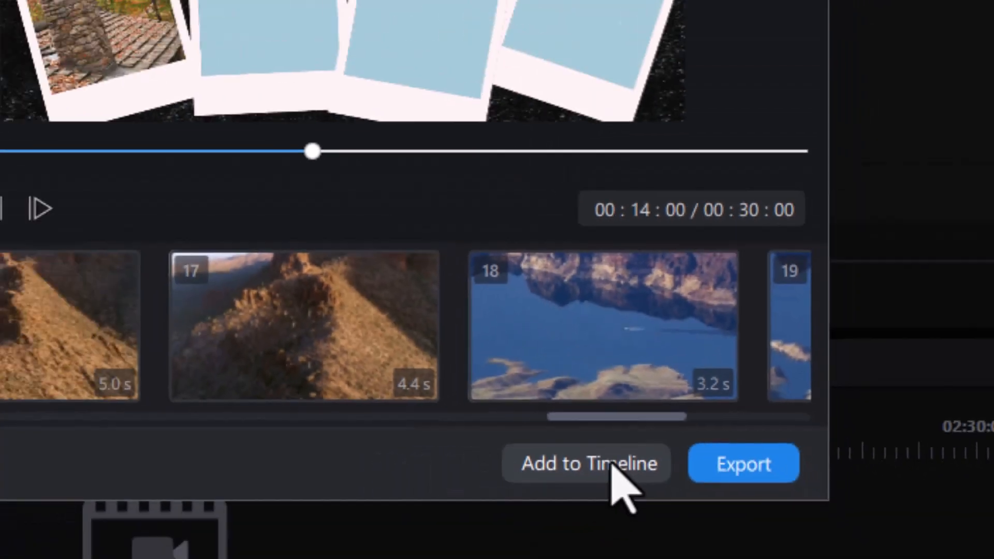
{"action": "left_click", "coordinate": [527, 484]}
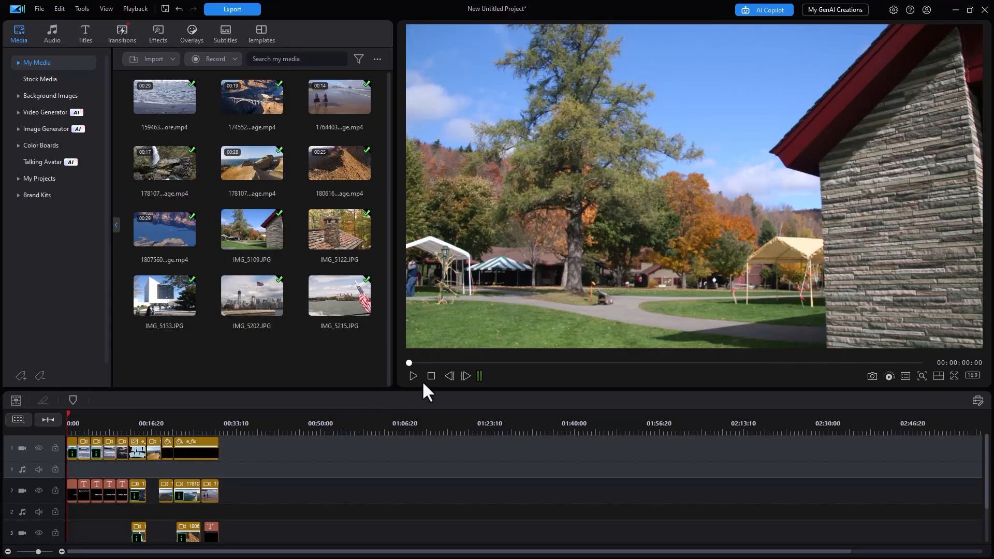
Enlarge the timeline area and its time scale to examine the clips, titles and music across all tracks.
{"action": "left_click_drag", "start_coordinate": [418, 390], "coordinate": [430, 200]}
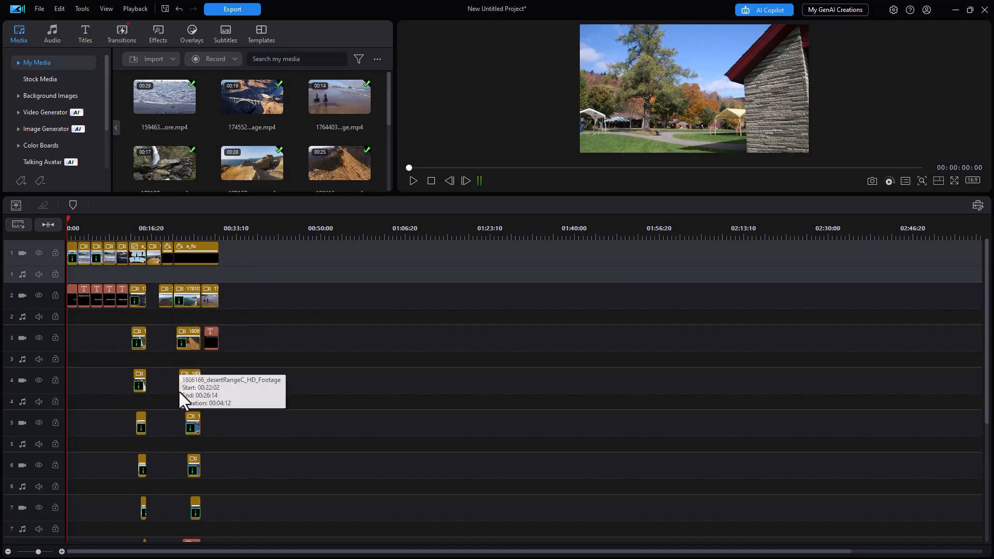
{"action": "left_click_drag", "start_coordinate": [196, 233], "coordinate": [732, 229]}
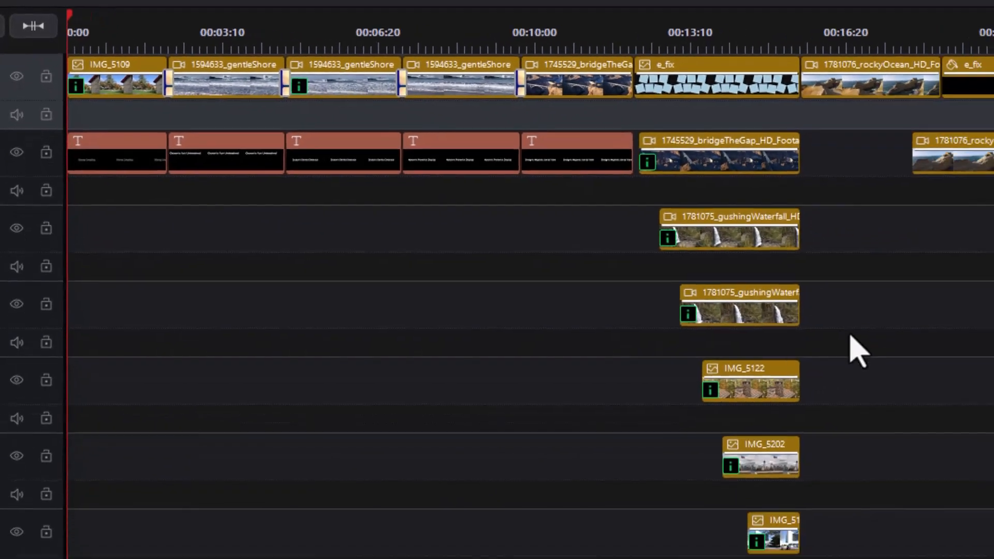
{"action": "scroll", "coordinate": [805, 319], "scroll_direction": "right", "scroll_amount": 10}
{"action": "scroll", "coordinate": [808, 320], "scroll_direction": "left", "scroll_amount": 8}
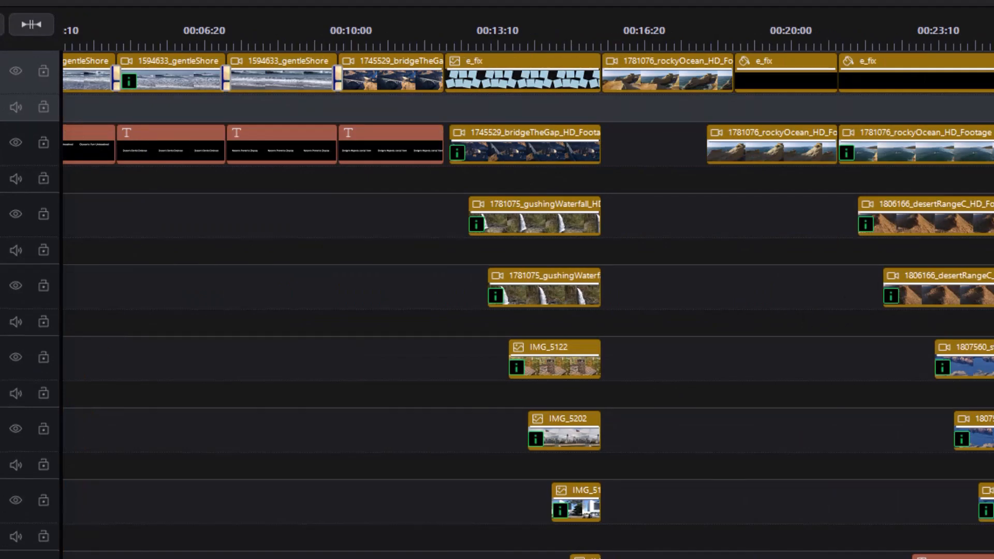
{"action": "scroll", "coordinate": [528, 311], "scroll_direction": "down", "scroll_amount": 5}
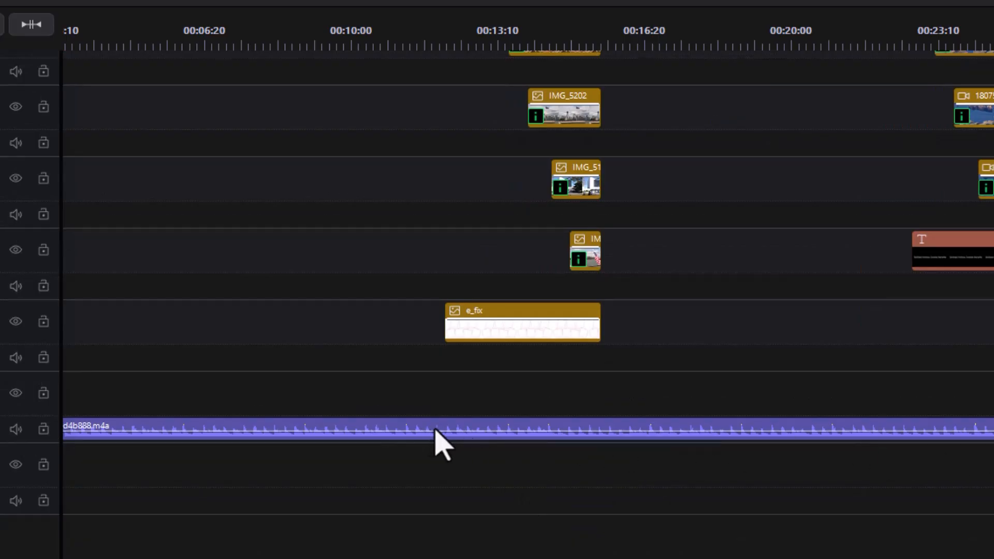
Preview the e_fix photo-frame overlay on track 9 just after the 00:13:10 mark, and enlarge the preview area.
{"action": "left_click", "coordinate": [531, 325]}
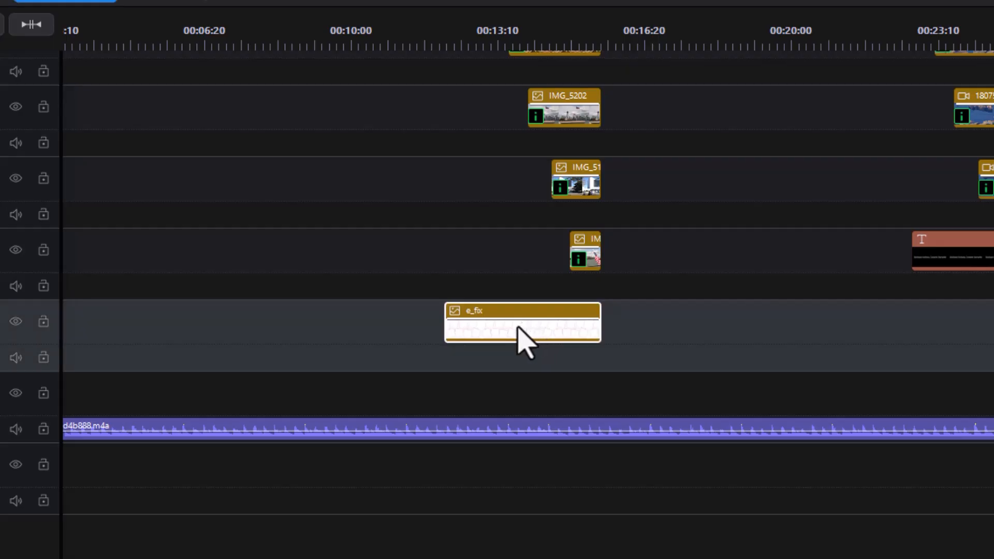
{"action": "left_click", "coordinate": [524, 41]}
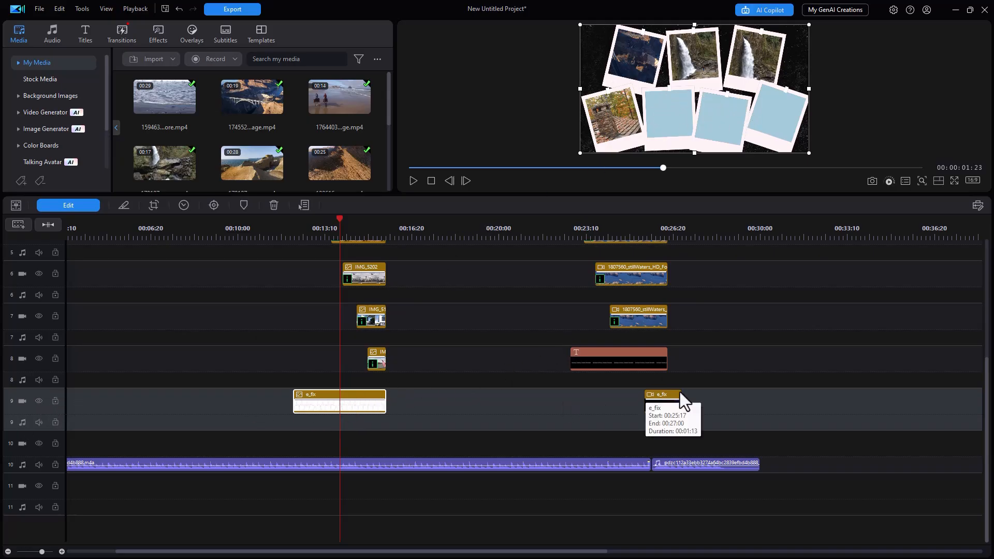
{"action": "scroll", "coordinate": [415, 345], "scroll_direction": "up", "scroll_amount": 4}
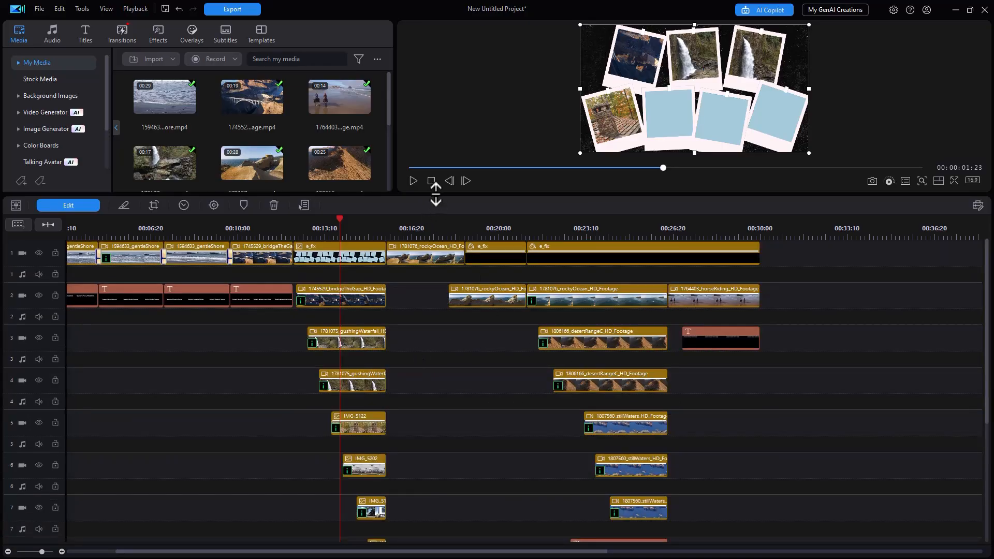
{"action": "left_click_drag", "start_coordinate": [436, 192], "coordinate": [426, 459]}
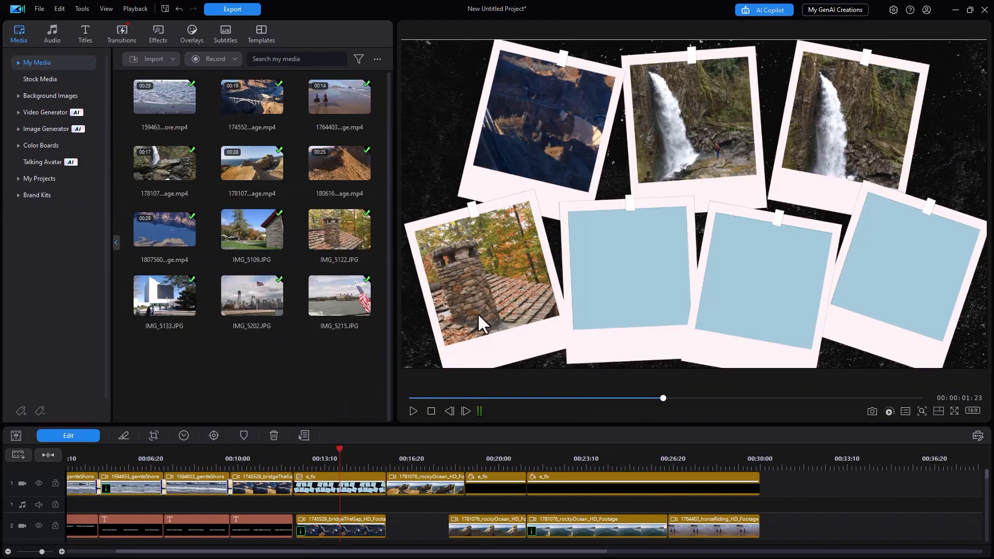